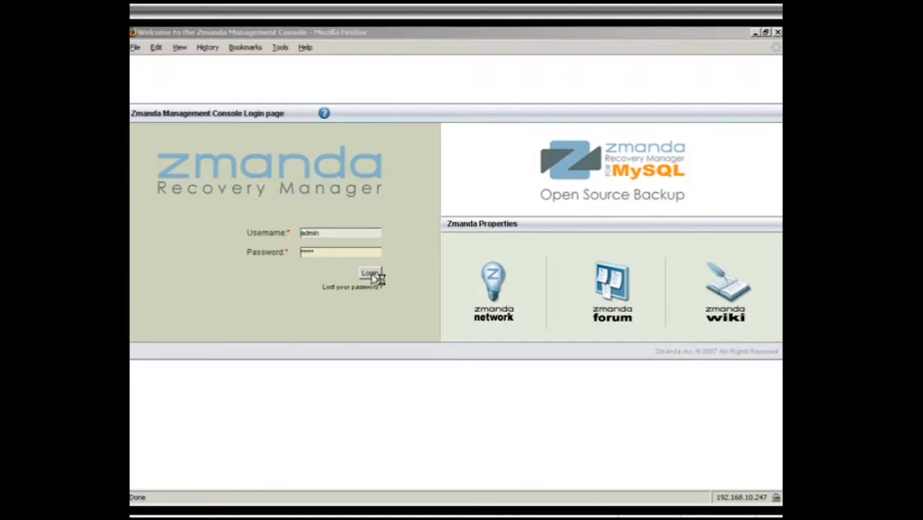
Step: Log in to the management console and create a new backup set named backupSet4
{"action": "left_click", "coordinate": [370, 274]}
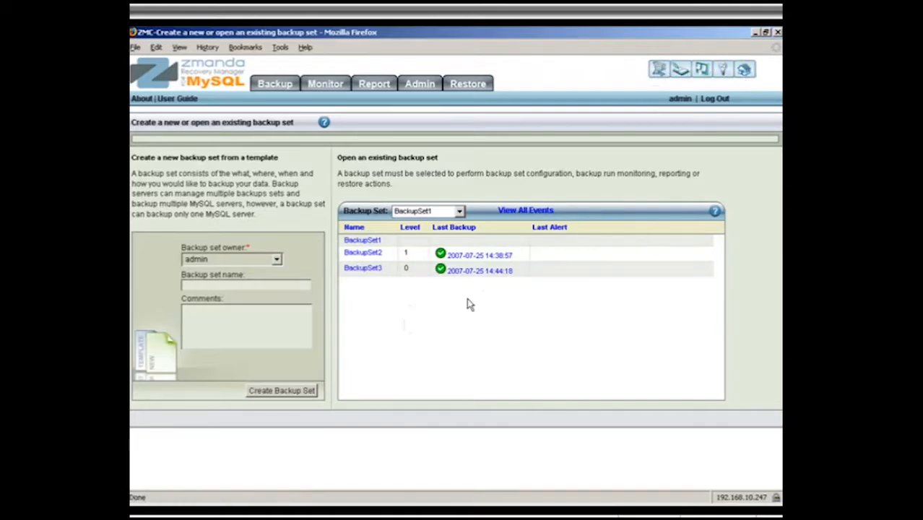
{"action": "left_click", "coordinate": [204, 285]}
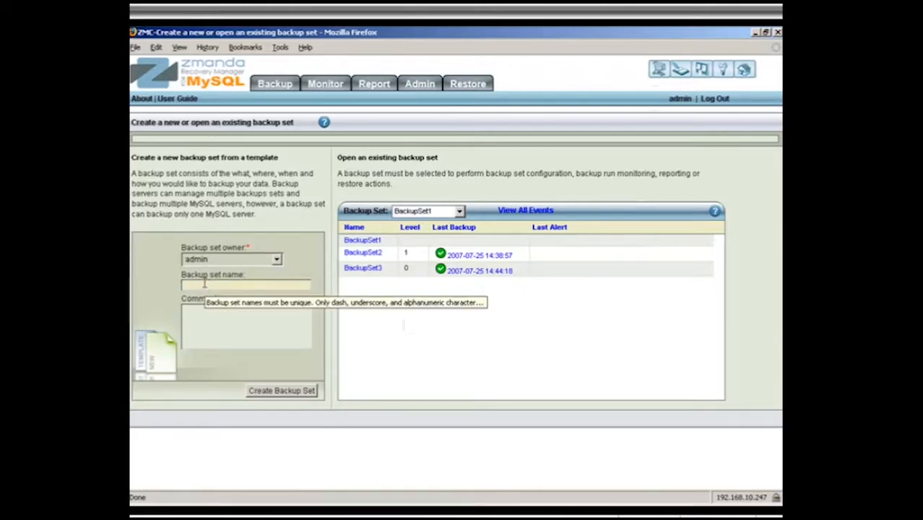
{"action": "type", "text": "backupSet4"}
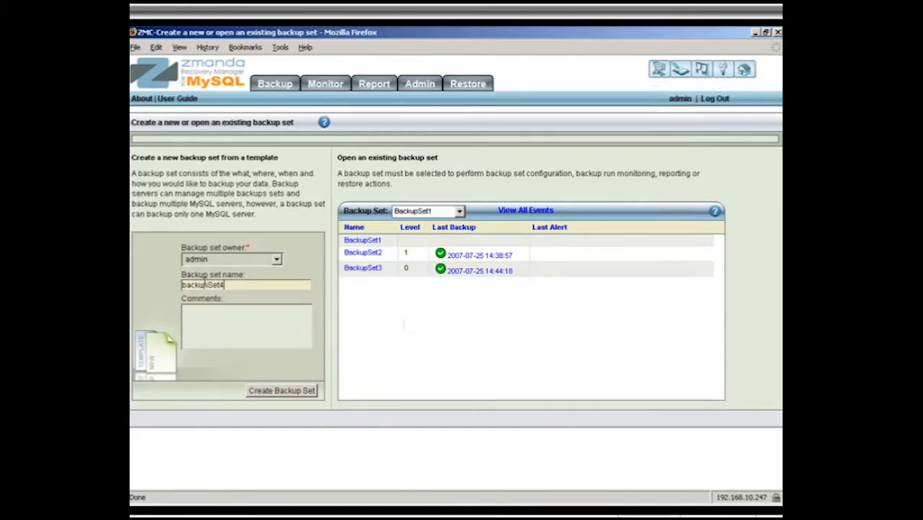
{"action": "left_click", "coordinate": [274, 395]}
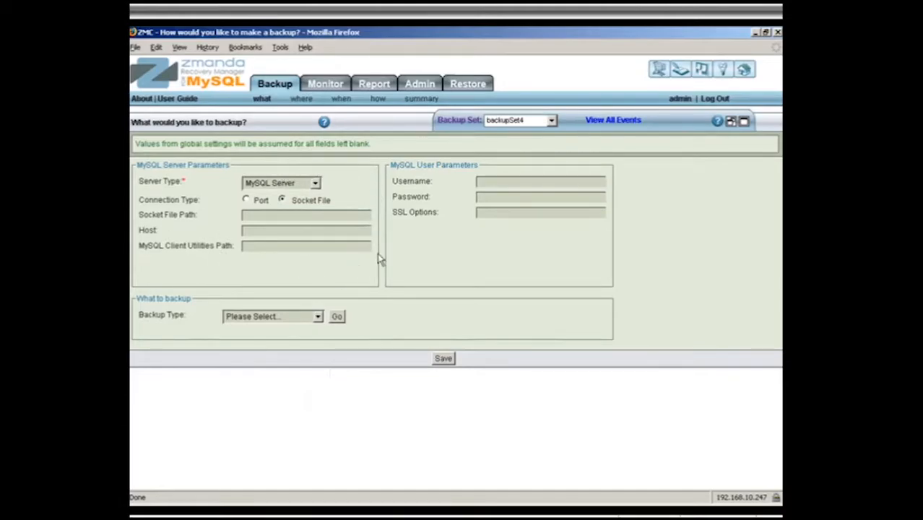
Step: Set the MySQL user to backup-user and enter the account password for the backup set
{"action": "left_click", "coordinate": [478, 181]}
{"action": "type", "text": "backup-"}
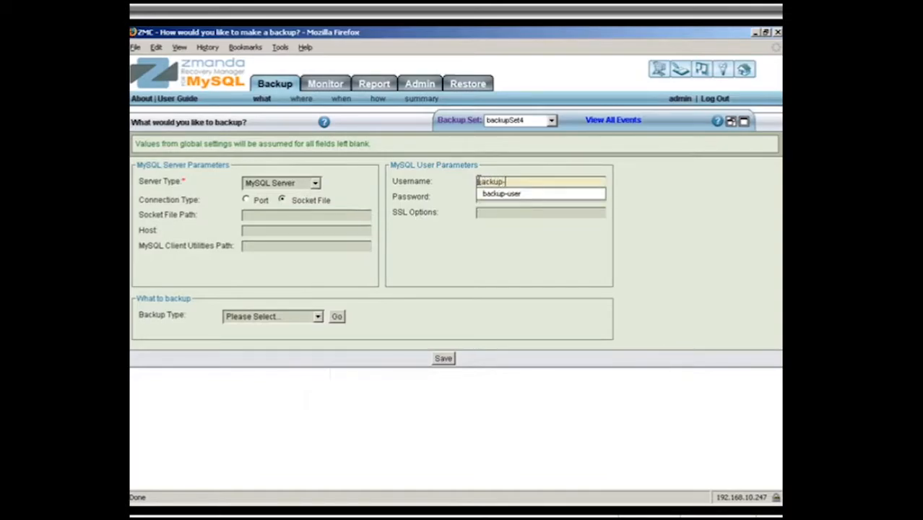
{"action": "type", "text": "user"}
{"action": "key", "text": "Tab"}
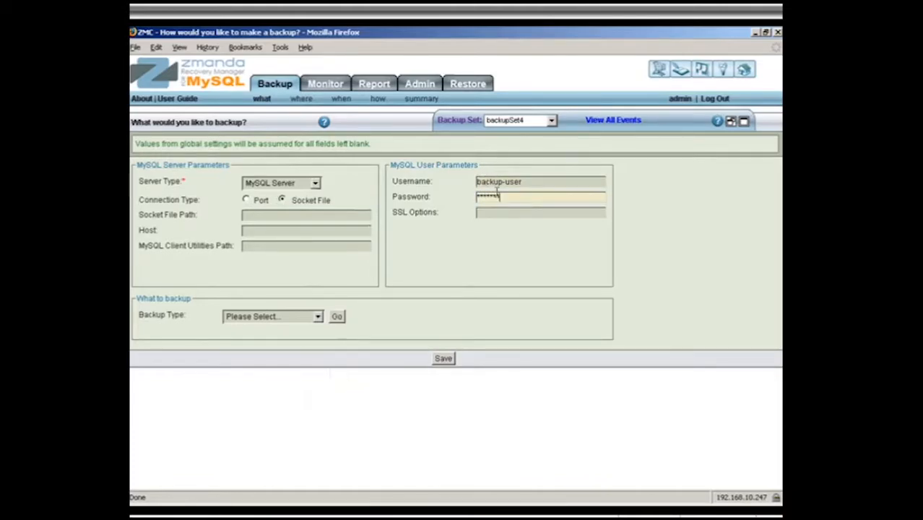
Step: Set the backup type to Specific Database(s), add the moviesmyisam database to the backup and save the settings
{"action": "left_click", "coordinate": [317, 318]}
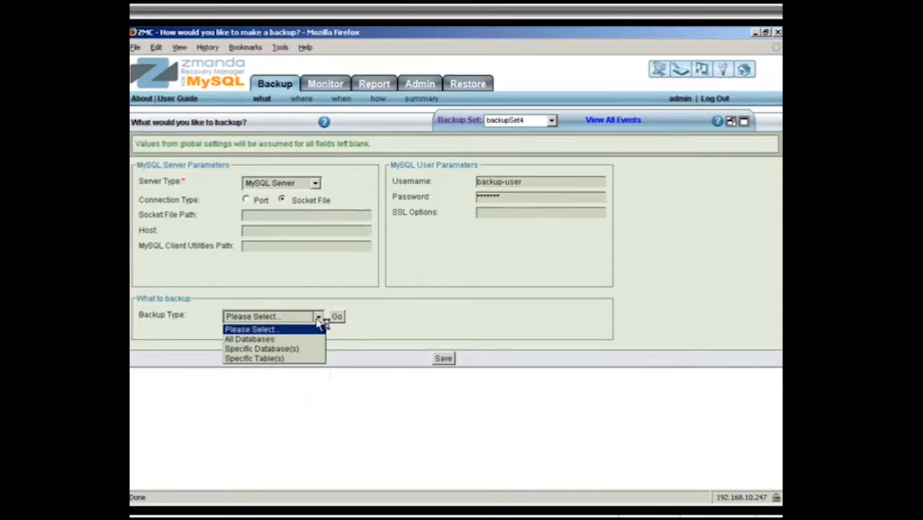
{"action": "left_click", "coordinate": [287, 350]}
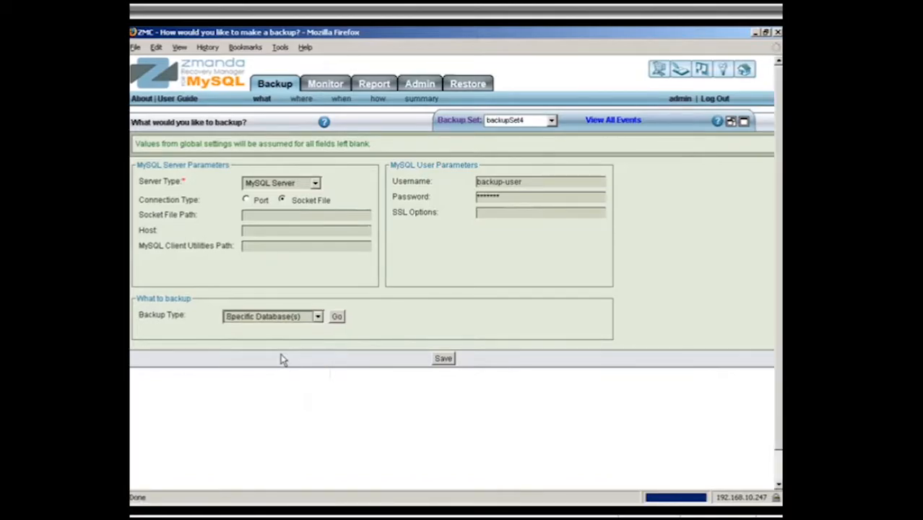
{"action": "left_click", "coordinate": [157, 391]}
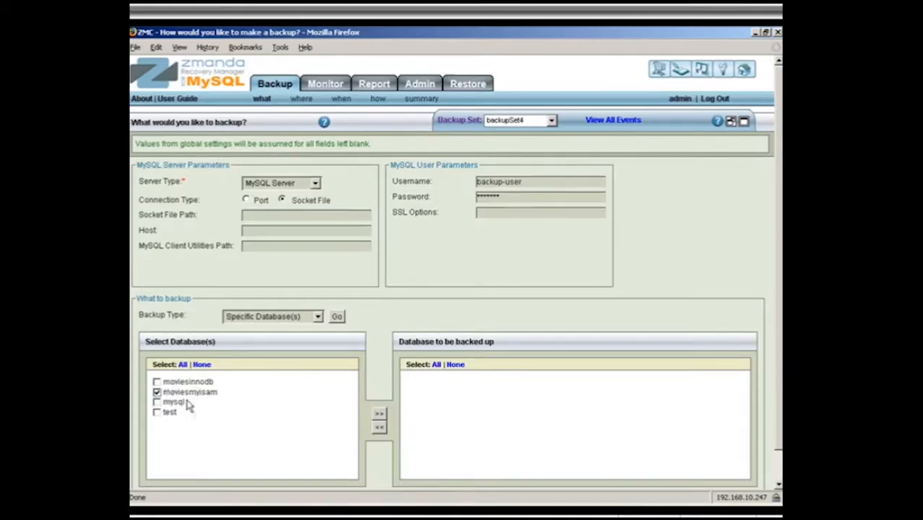
{"action": "left_click", "coordinate": [379, 415]}
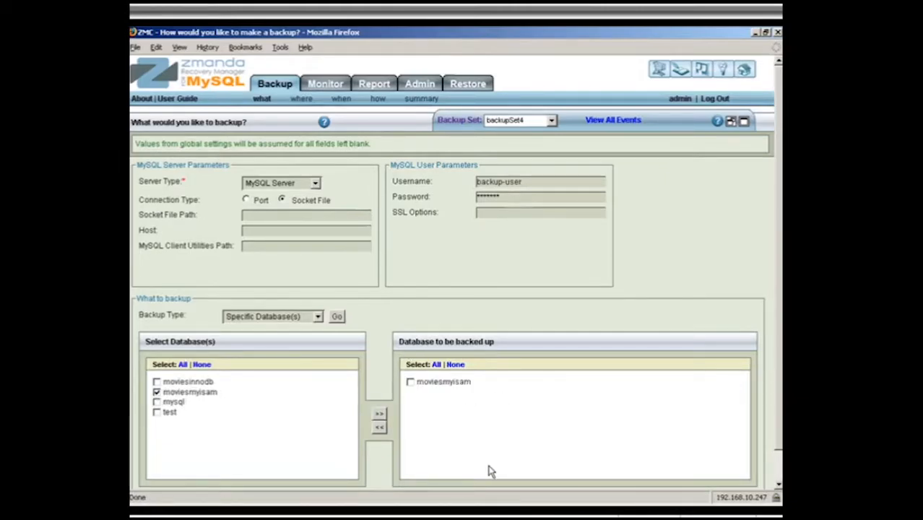
{"action": "scroll", "coordinate": [505, 457], "scroll_direction": "down", "scroll_amount": 1}
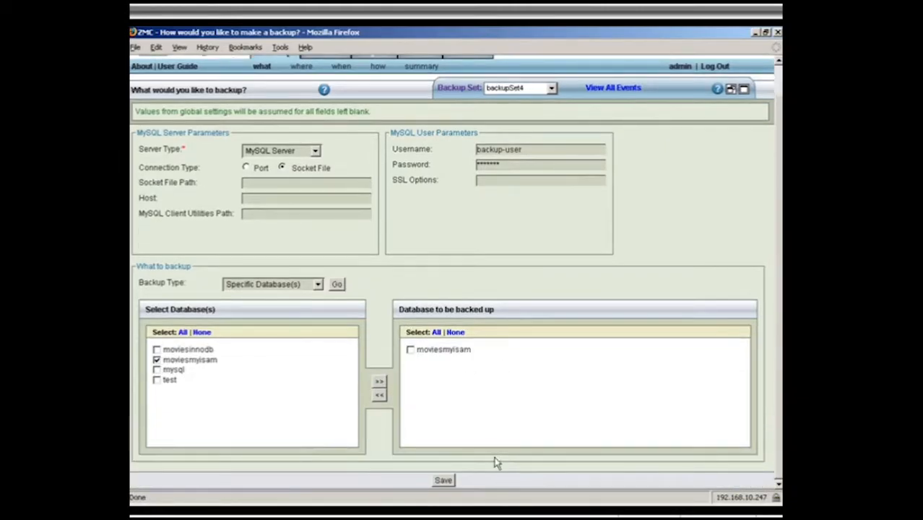
{"action": "left_click", "coordinate": [443, 482]}
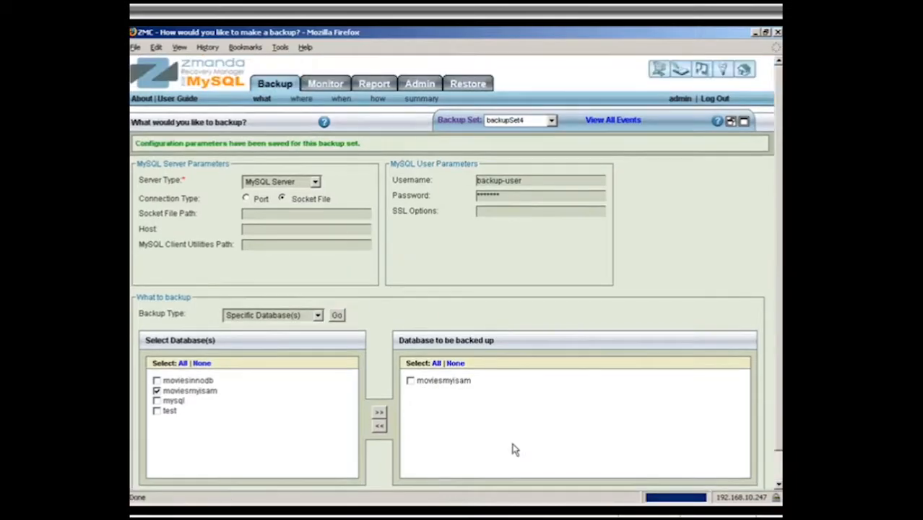
Step: Set the backup set's retention policy to 10 days, leave both directories blank and save
{"action": "left_click", "coordinate": [302, 102]}
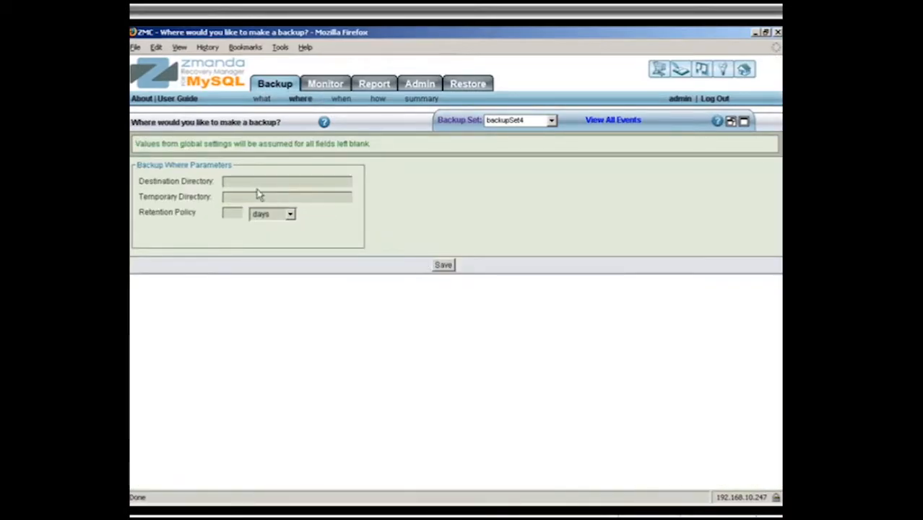
{"action": "left_click", "coordinate": [234, 182]}
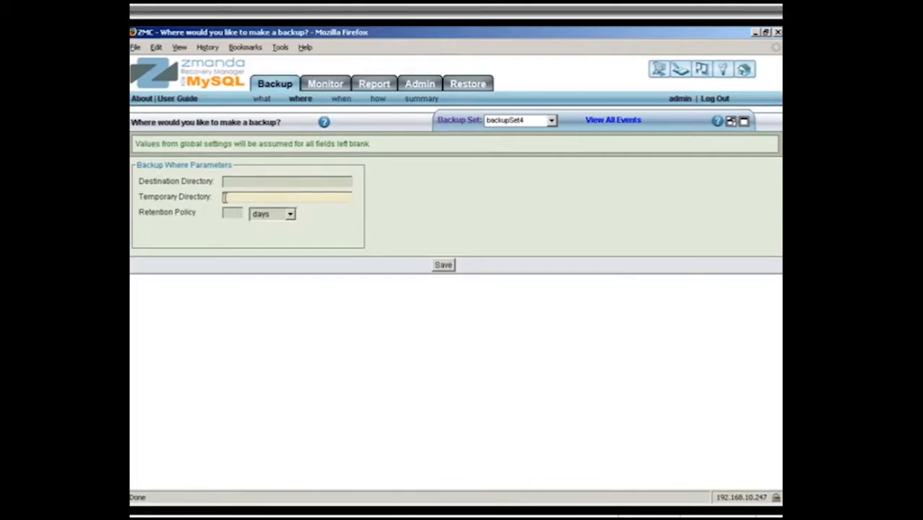
{"action": "left_click", "coordinate": [232, 198]}
{"action": "left_click", "coordinate": [231, 213]}
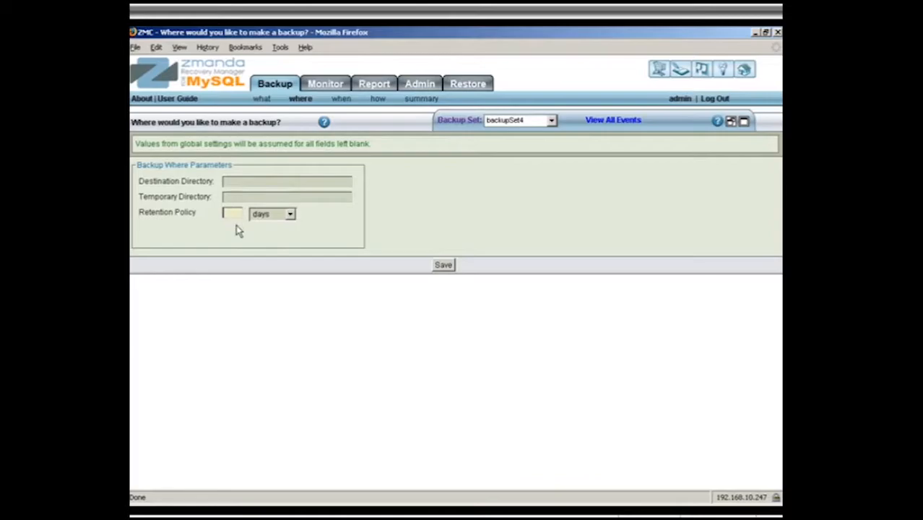
{"action": "type", "text": "10"}
{"action": "key", "text": "Down"}
{"action": "left_click", "coordinate": [443, 266]}
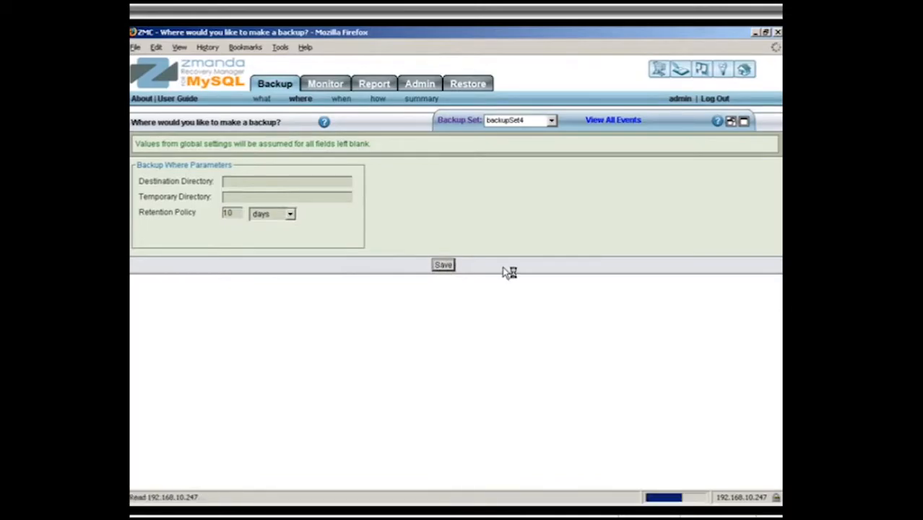
Step: Set up a new weekly full backup schedule running on Monday through Friday
{"action": "left_click", "coordinate": [343, 101]}
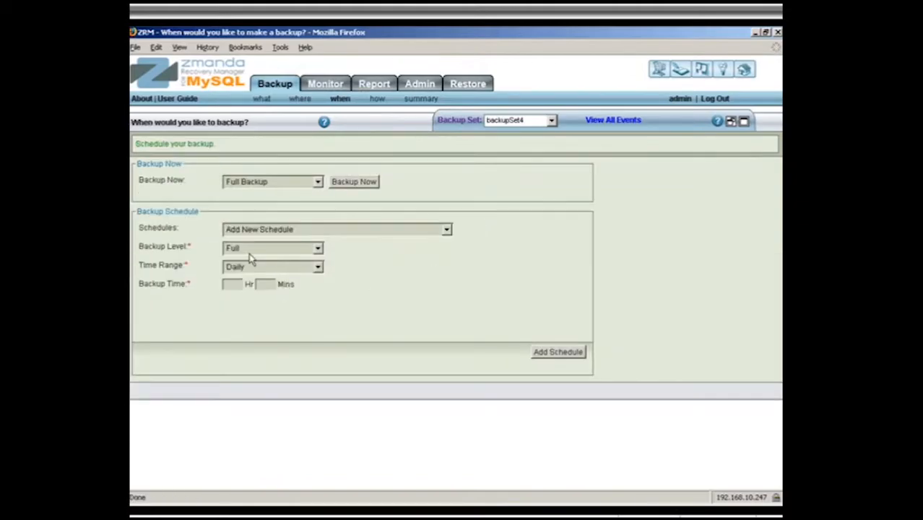
{"action": "left_click", "coordinate": [319, 267]}
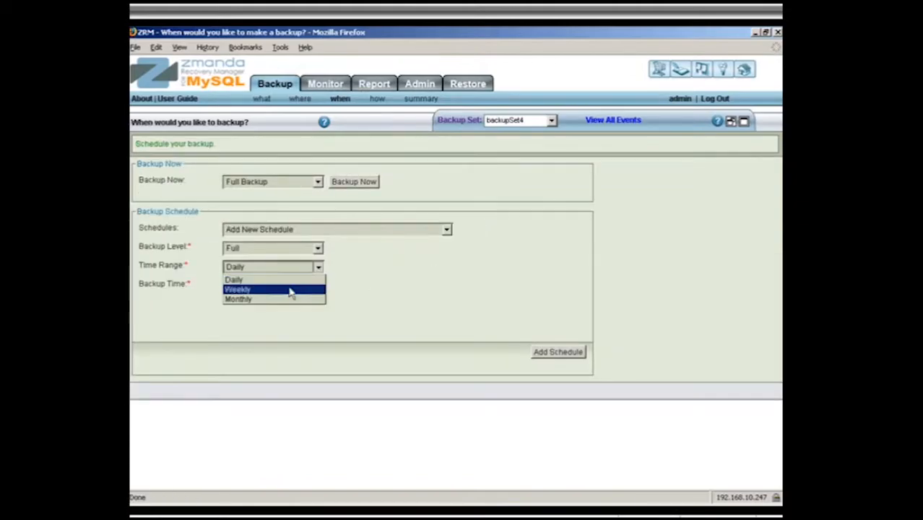
{"action": "left_click", "coordinate": [252, 290]}
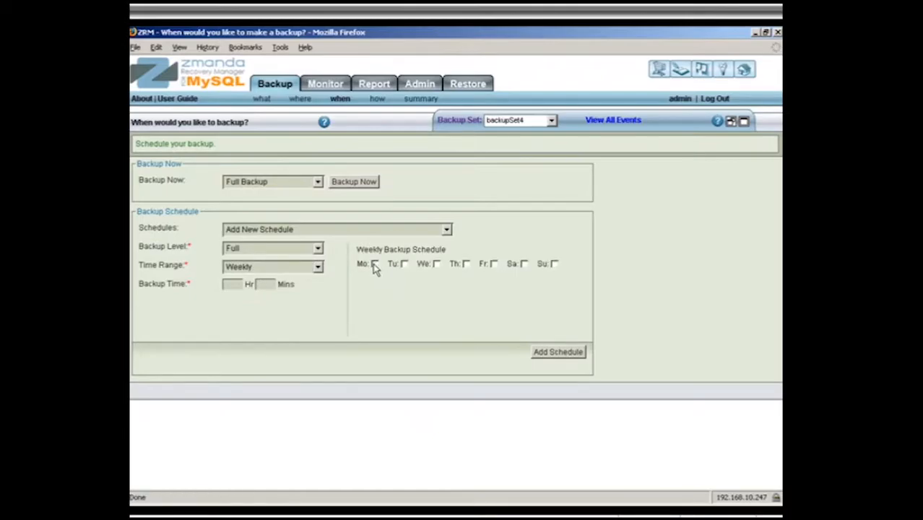
{"action": "left_click", "coordinate": [374, 264]}
{"action": "left_click", "coordinate": [404, 264]}
{"action": "left_click", "coordinate": [436, 264]}
{"action": "left_click", "coordinate": [466, 264]}
{"action": "left_click", "coordinate": [494, 264]}
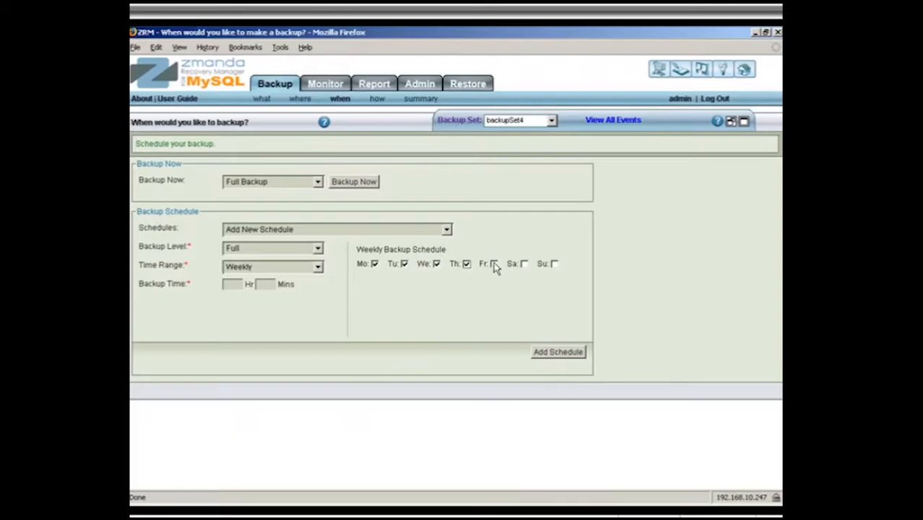
Step: Set the backup time to 03:00 and add the schedule to the backup set
{"action": "left_click", "coordinate": [232, 285]}
{"action": "type", "text": "03"}
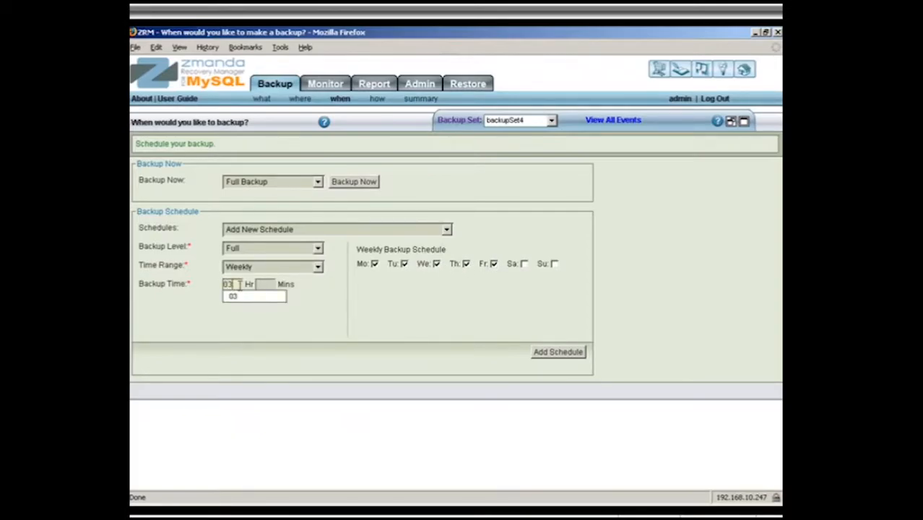
{"action": "type", "text": "00"}
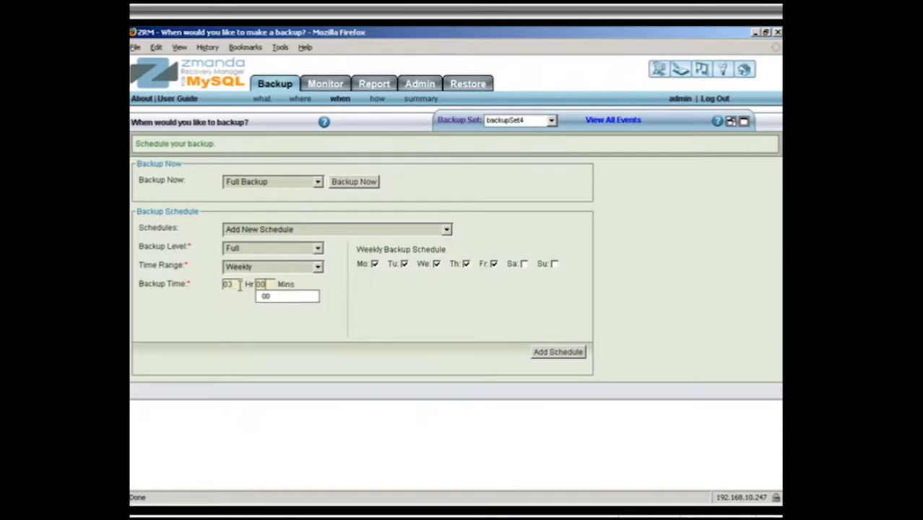
{"action": "left_click", "coordinate": [556, 353]}
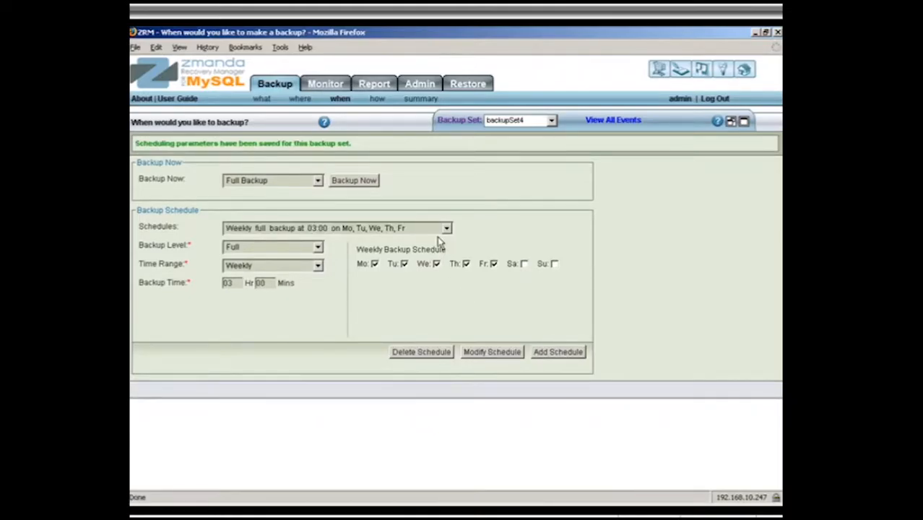
Step: Save the backup method with Raw mode and default options, and run a full backup from the backup set summary
{"action": "left_click", "coordinate": [377, 99]}
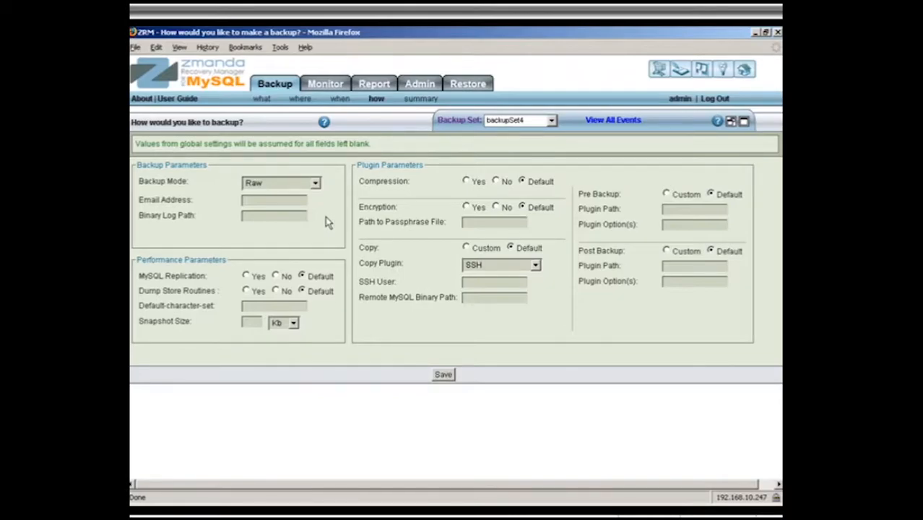
{"action": "left_click", "coordinate": [444, 375]}
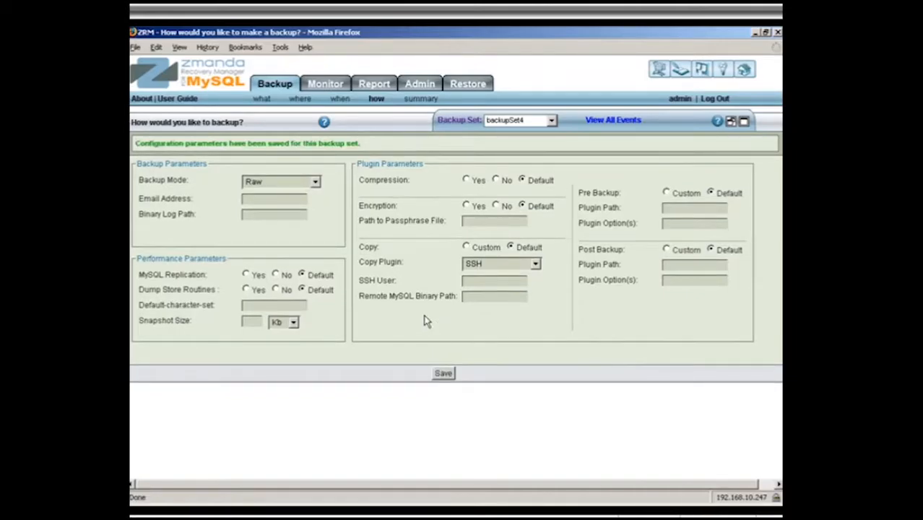
{"action": "left_click", "coordinate": [419, 103]}
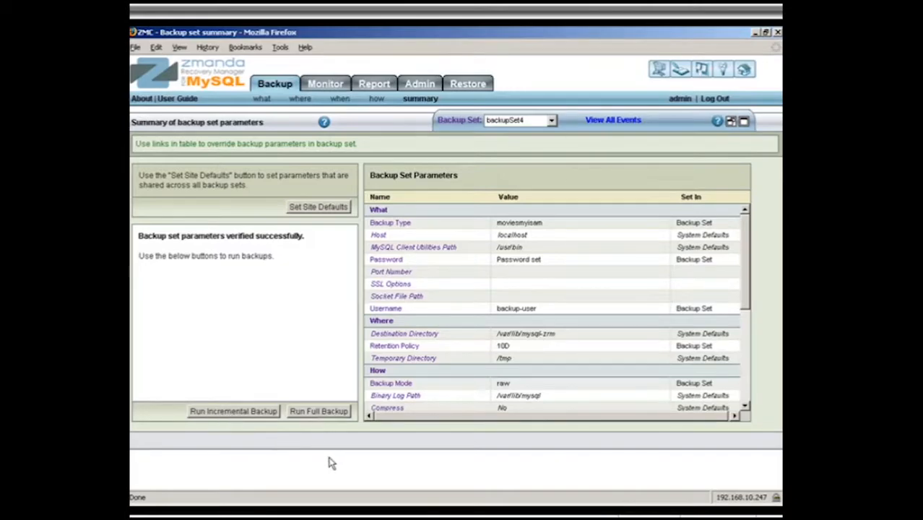
{"action": "left_click", "coordinate": [314, 415]}
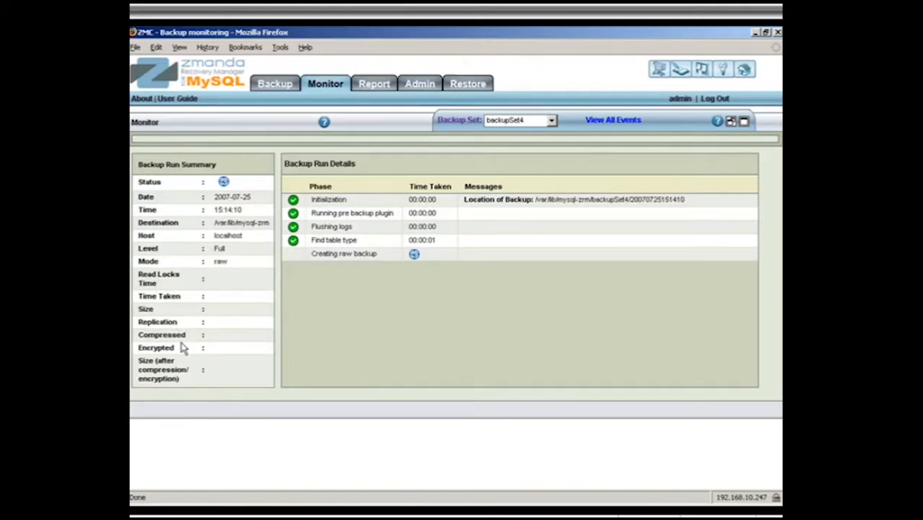
{"action": "mouse_move", "coordinate": [177, 337]}
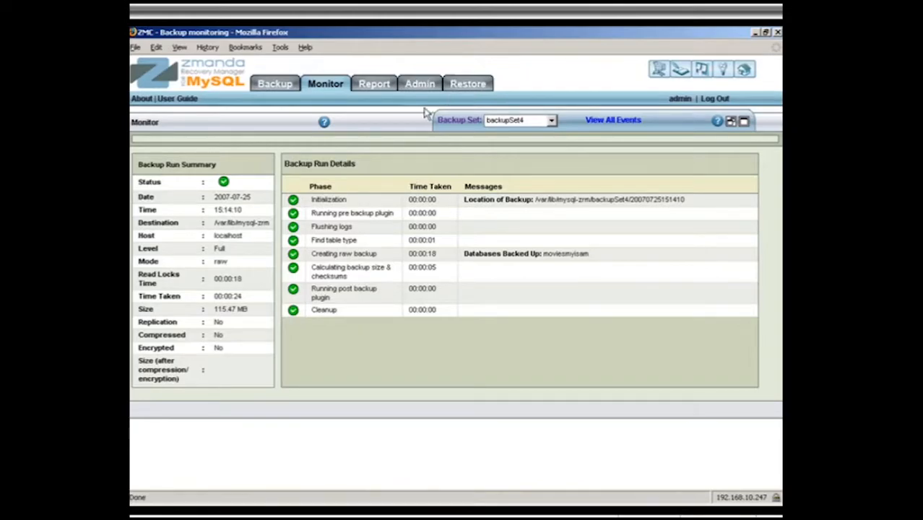
{"action": "left_click", "coordinate": [374, 84]}
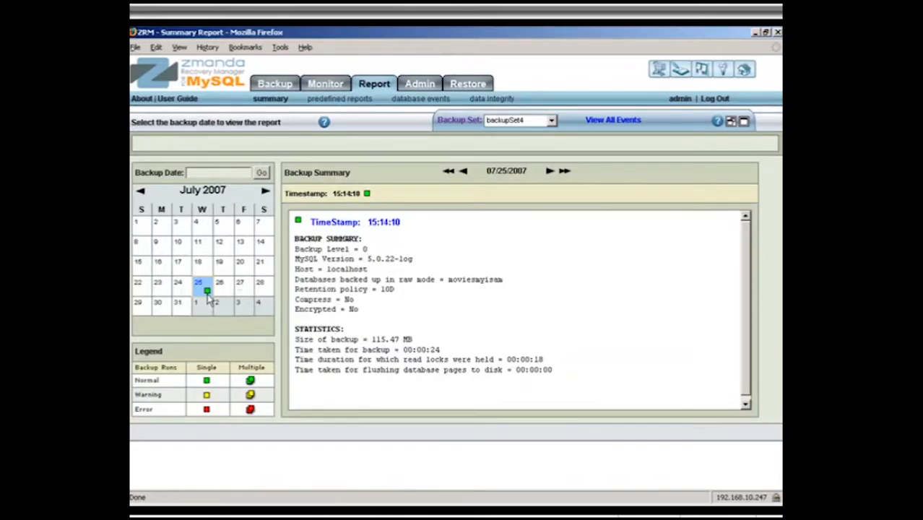
{"action": "left_click", "coordinate": [351, 103]}
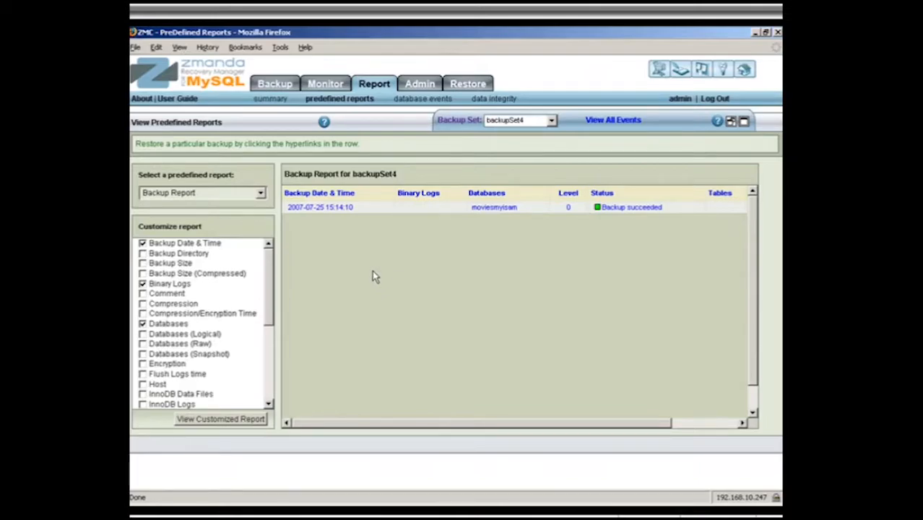
{"action": "left_click", "coordinate": [261, 192]}
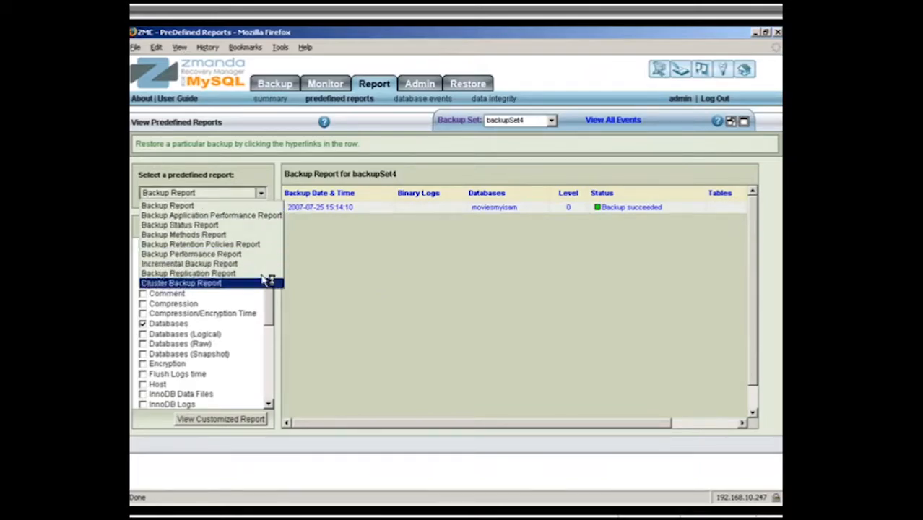
{"action": "left_click", "coordinate": [261, 192]}
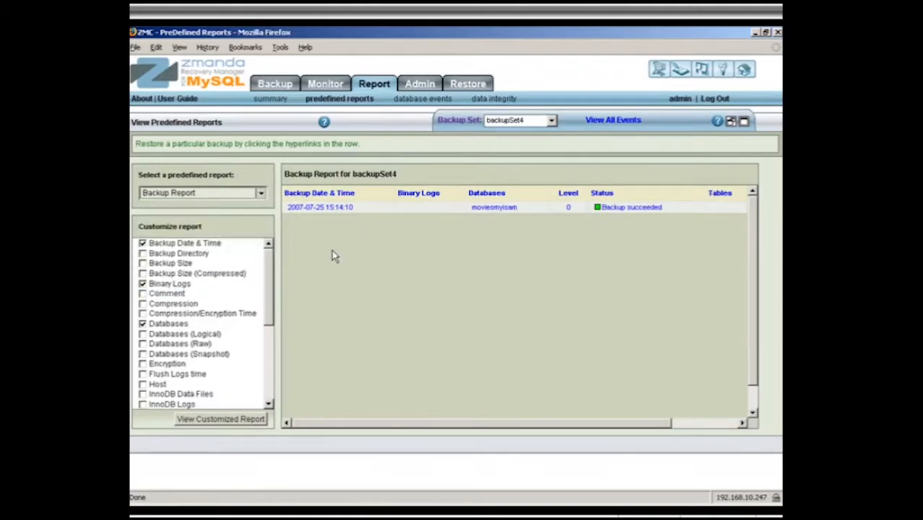
{"action": "left_click", "coordinate": [314, 210]}
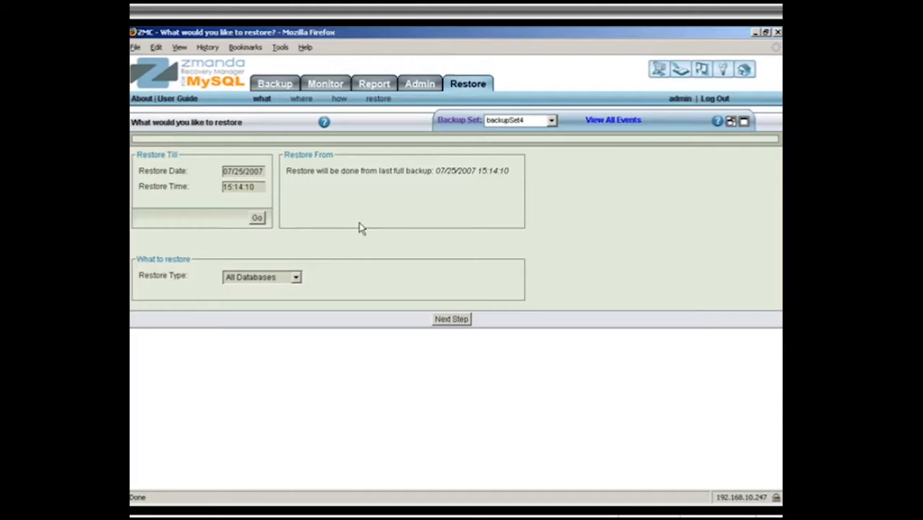
Step: Set the restore type to Specific Database, add moviesmyisam to the databases to restore and continue to the destination settings
{"action": "left_click", "coordinate": [295, 276]}
{"action": "left_click", "coordinate": [279, 300]}
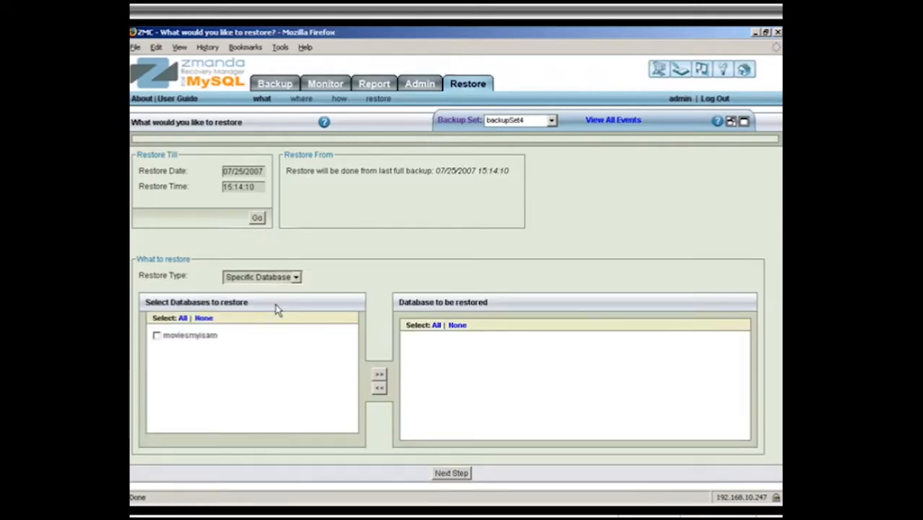
{"action": "left_click", "coordinate": [158, 336]}
{"action": "left_click", "coordinate": [376, 377]}
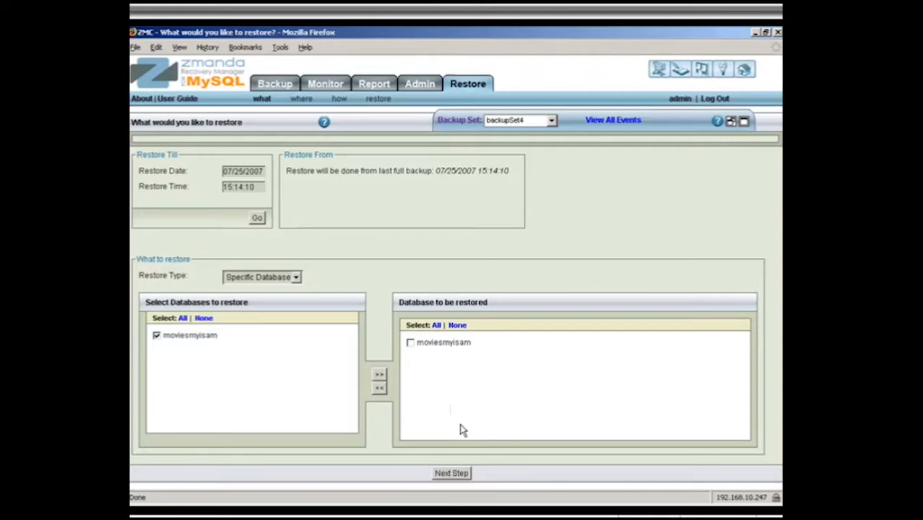
{"action": "left_click", "coordinate": [453, 474]}
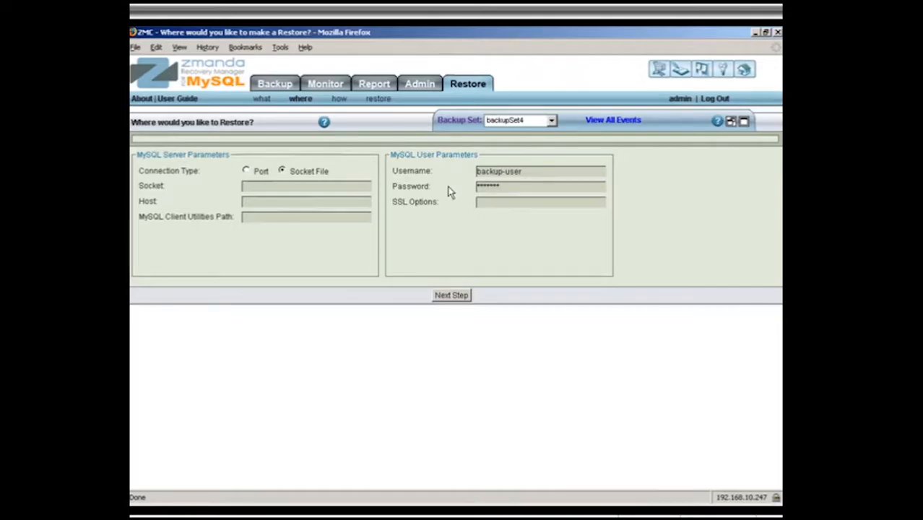
Step: Accept the existing connection settings, set MySQL Shutdown to Don't stop and start the restore
{"action": "left_click", "coordinate": [451, 296]}
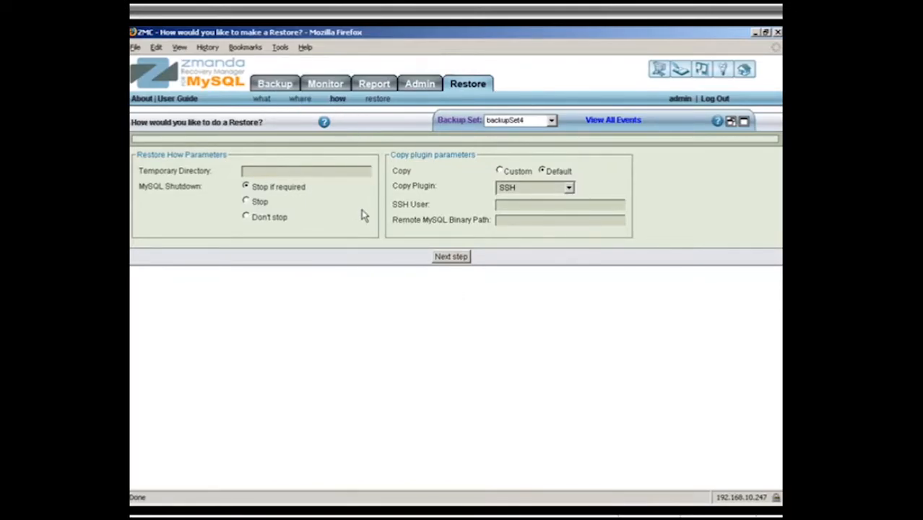
{"action": "left_click", "coordinate": [246, 218]}
{"action": "left_click", "coordinate": [450, 260]}
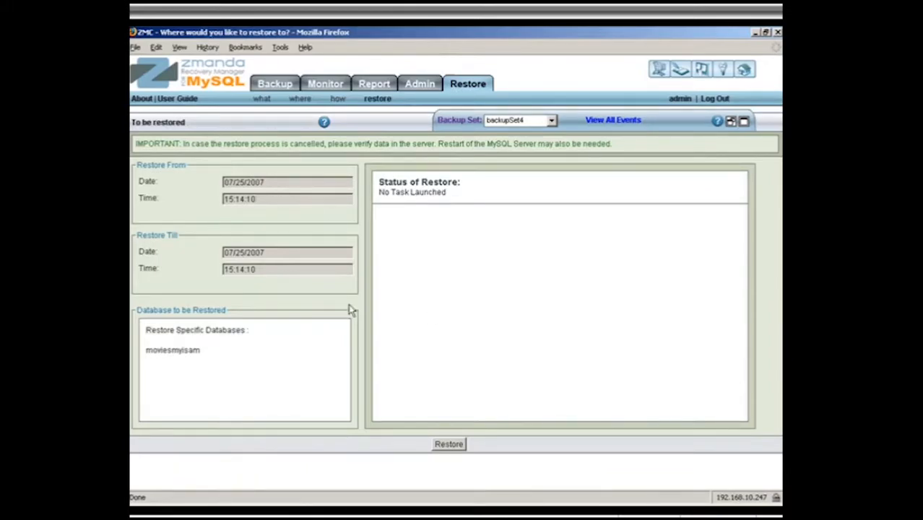
{"action": "left_click", "coordinate": [449, 445]}
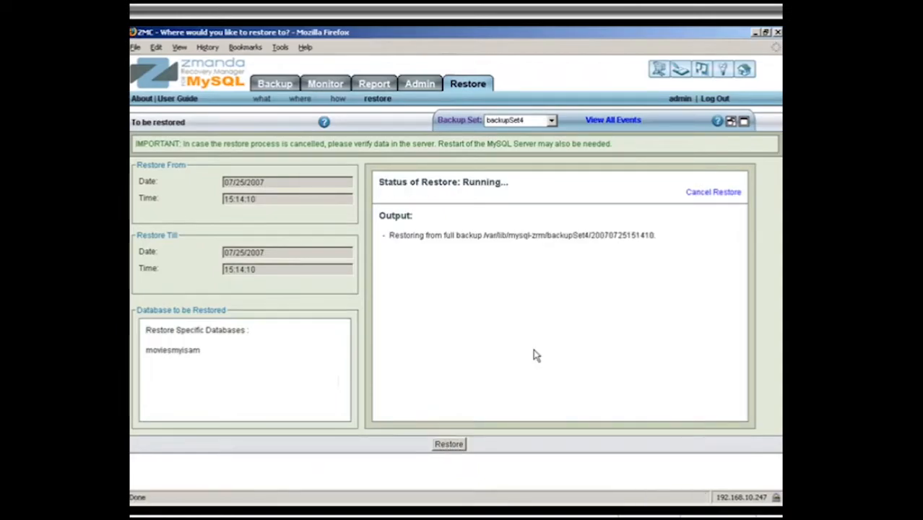